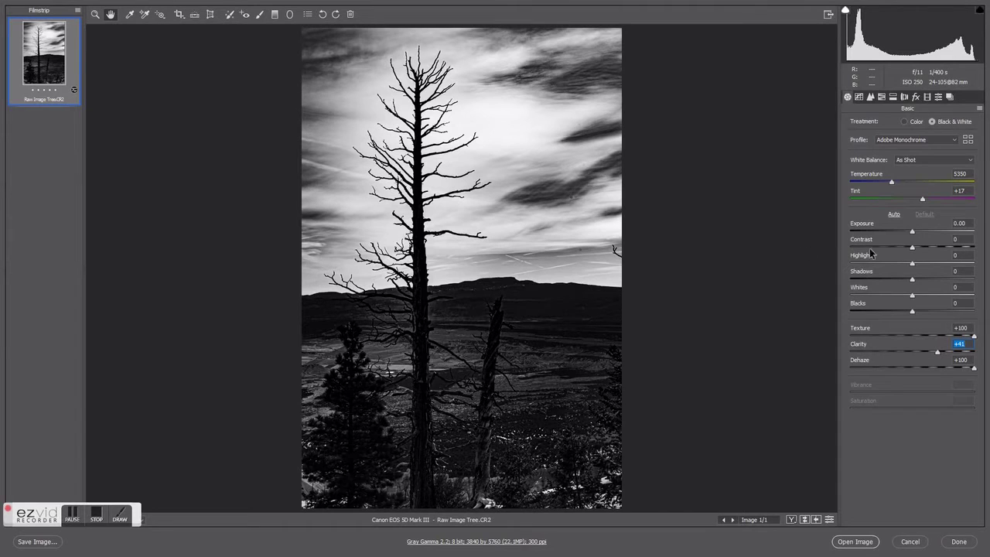
Set the black-and-white image's Contrast to +48 and the sharpening Masking to 75.
drag(913, 248, 943, 267)
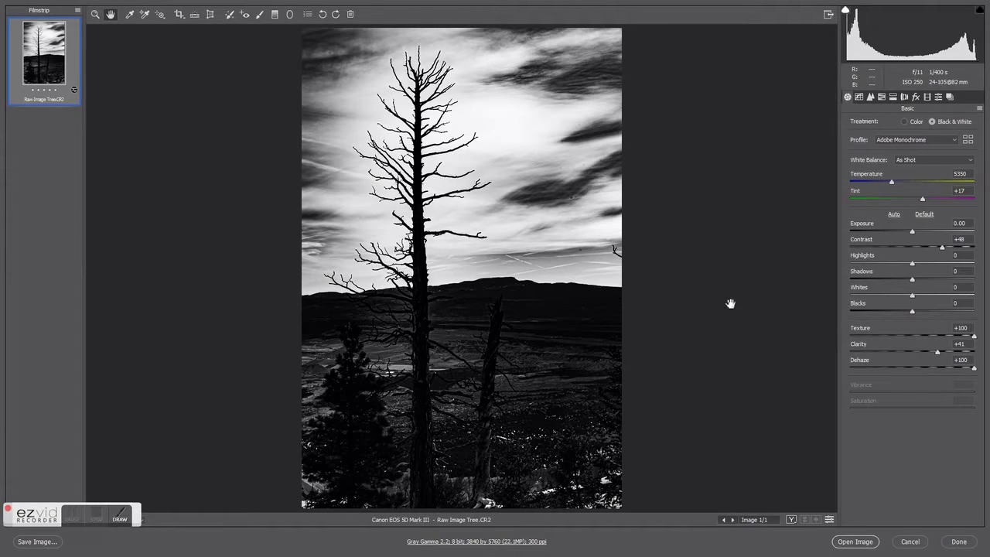
click(871, 96)
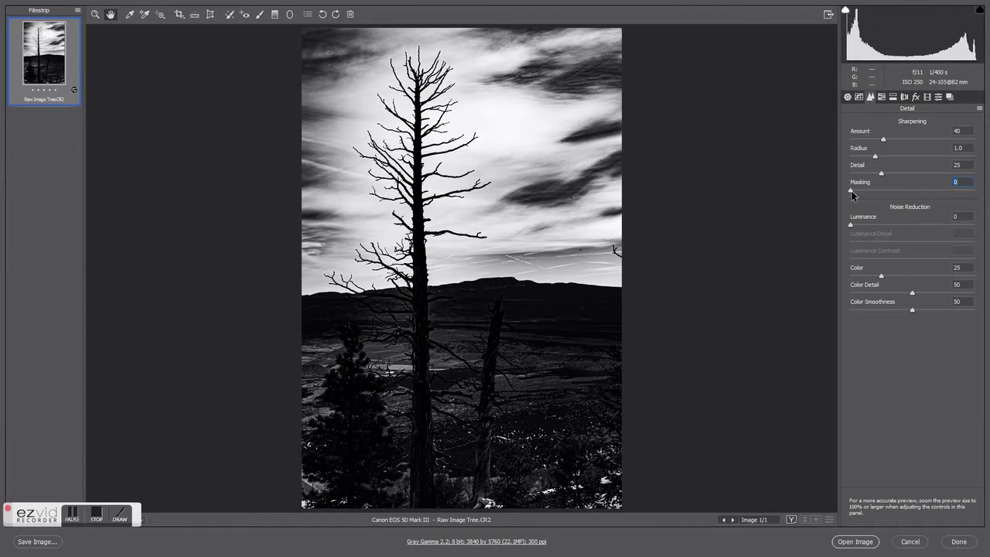
drag(851, 193, 944, 197)
Raise the sharpening Amount well above 40 while checking the tree branches at 100% magnification.
click(882, 140)
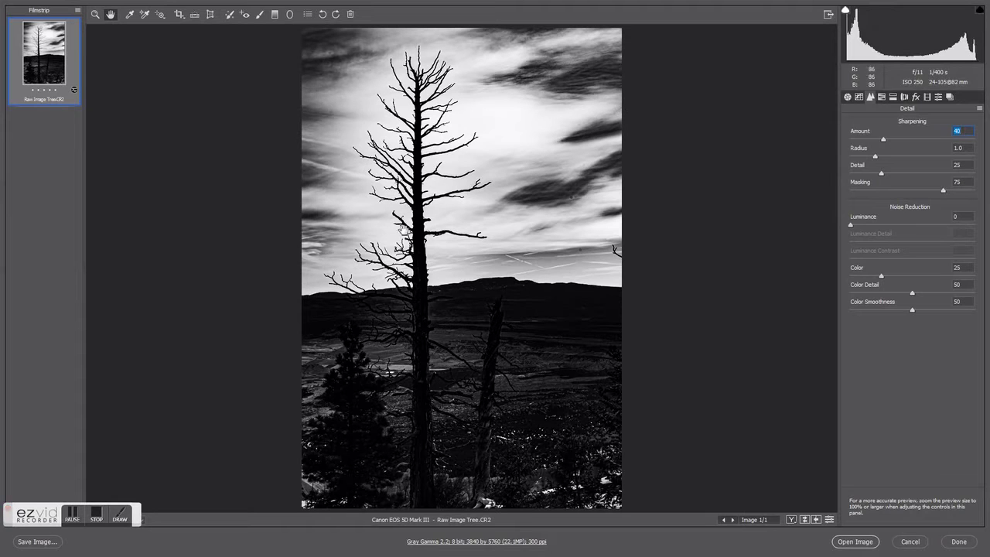
right_click(404, 235)
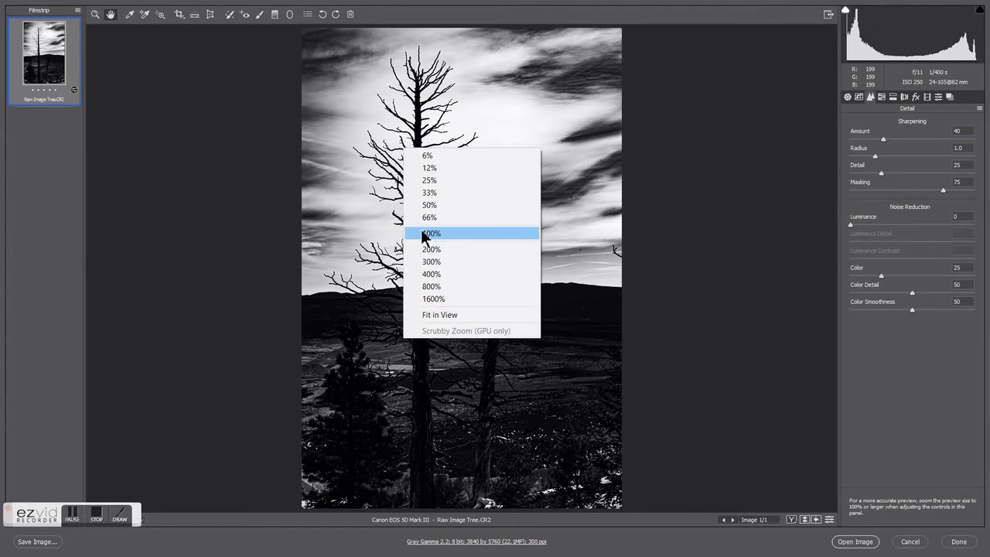
click(430, 233)
drag(201, 292, 652, 250)
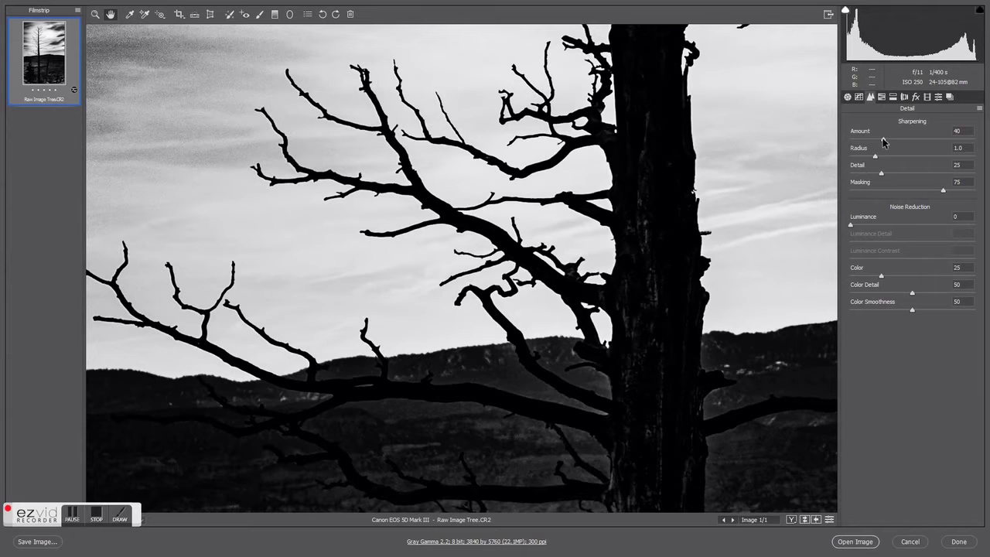
drag(884, 141, 949, 151)
key(alt)
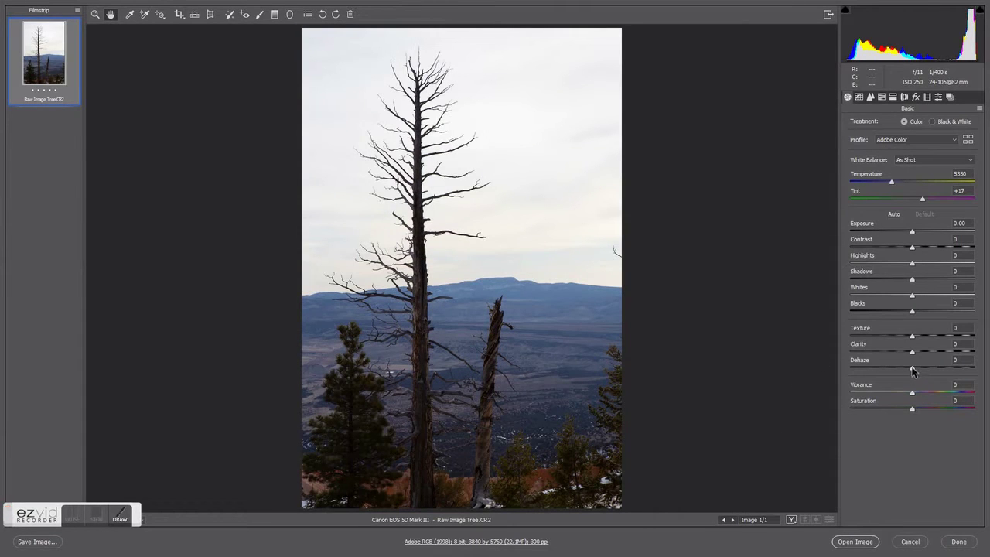
Give the color image a foggy look with Dehaze -83, Texture -33, Clarity -23 and Contrast +23.
drag(912, 370, 861, 368)
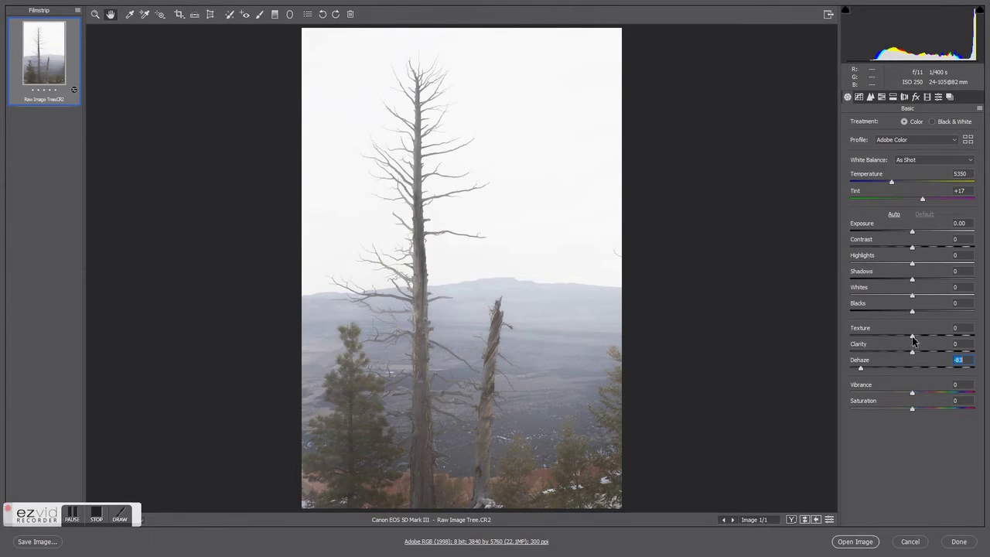
drag(914, 338, 900, 357)
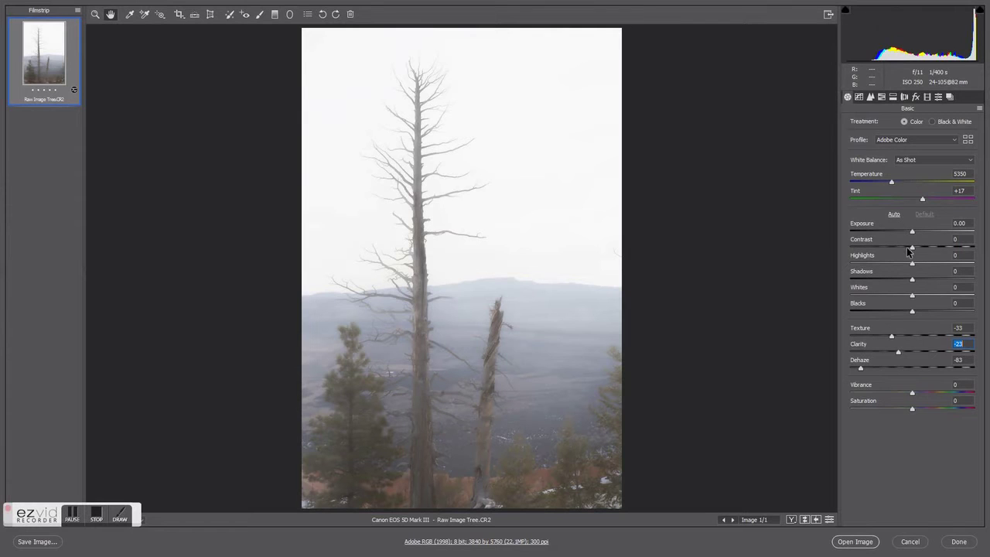
drag(912, 253, 927, 250)
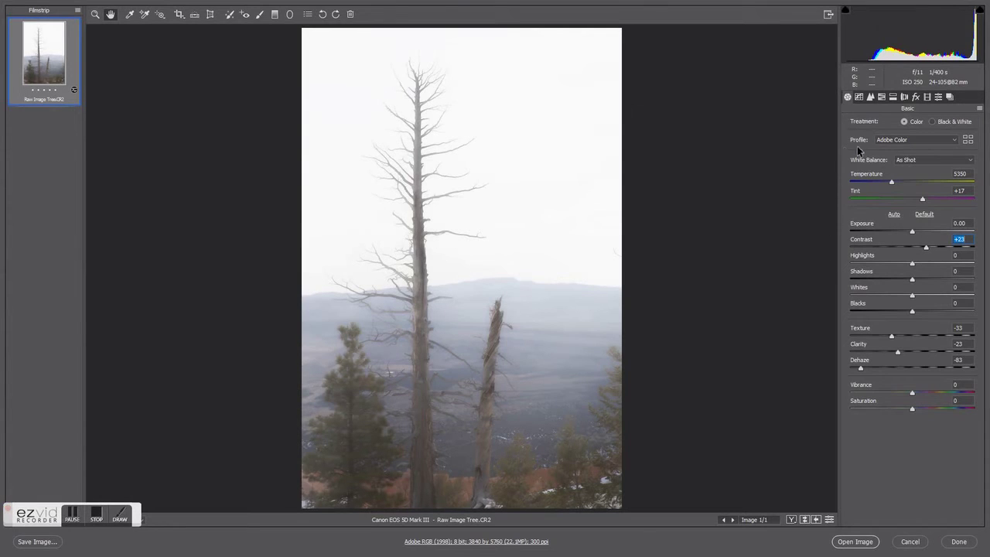
Crop the foggy image to about 1929 by 3300 pixels around the broken trunk, keeping the mountain ridge above it.
click(180, 15)
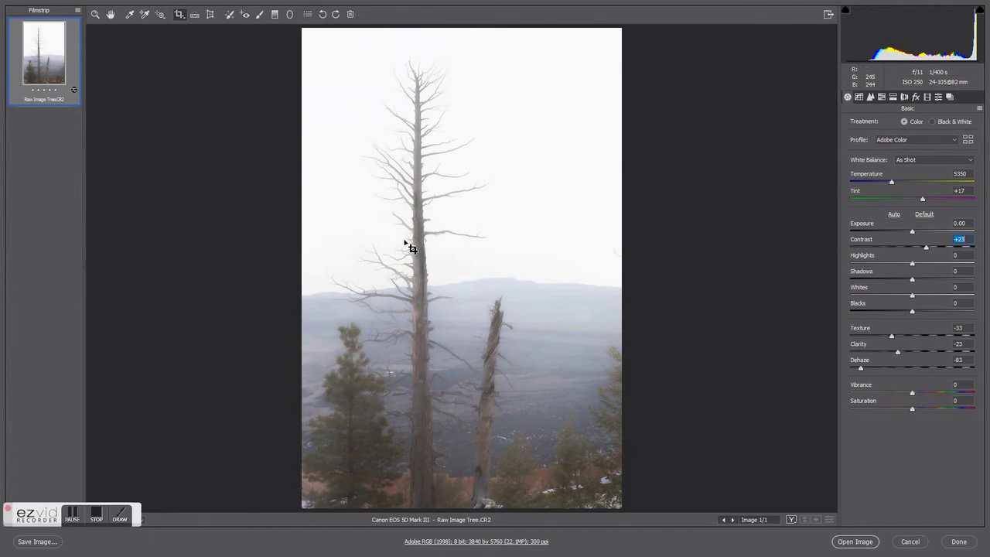
drag(439, 233, 600, 526)
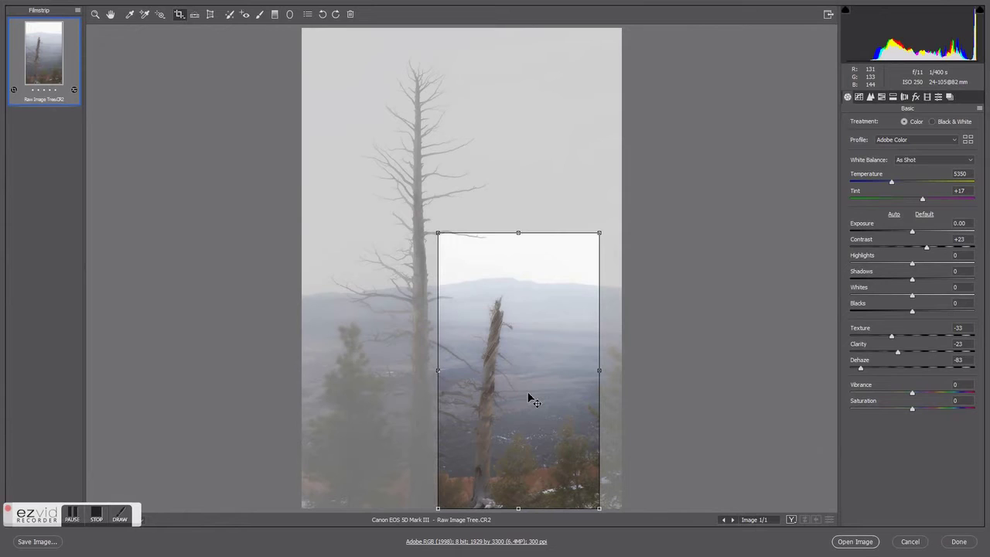
key(Return)
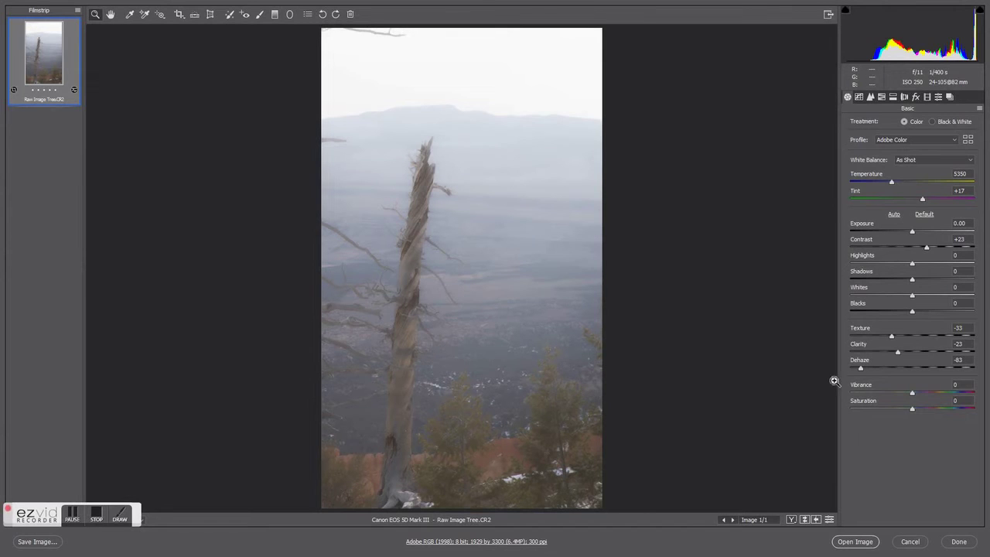
Refine the cropped foggy image with Texture +17, Contrast +59, Clarity -45 and Dehaze -88.
drag(897, 351, 891, 356)
drag(894, 340, 921, 339)
drag(928, 251, 952, 253)
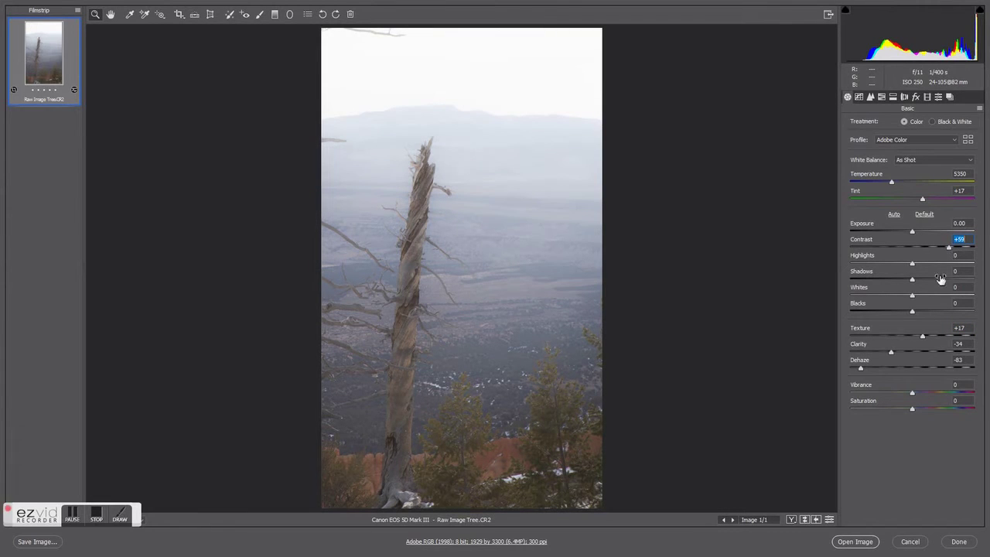
mouse_move(891, 353)
mouse_down()
mouse_move(869, 350)
mouse_move(885, 351)
mouse_up()
click(862, 369)
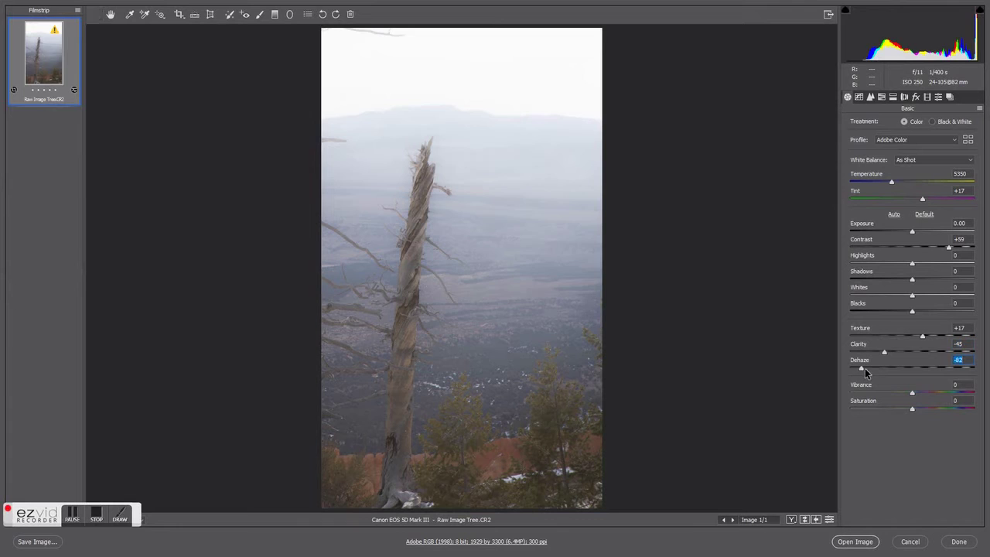
mouse_move(862, 370)
mouse_down()
mouse_move(850, 371)
mouse_move(859, 372)
mouse_up()
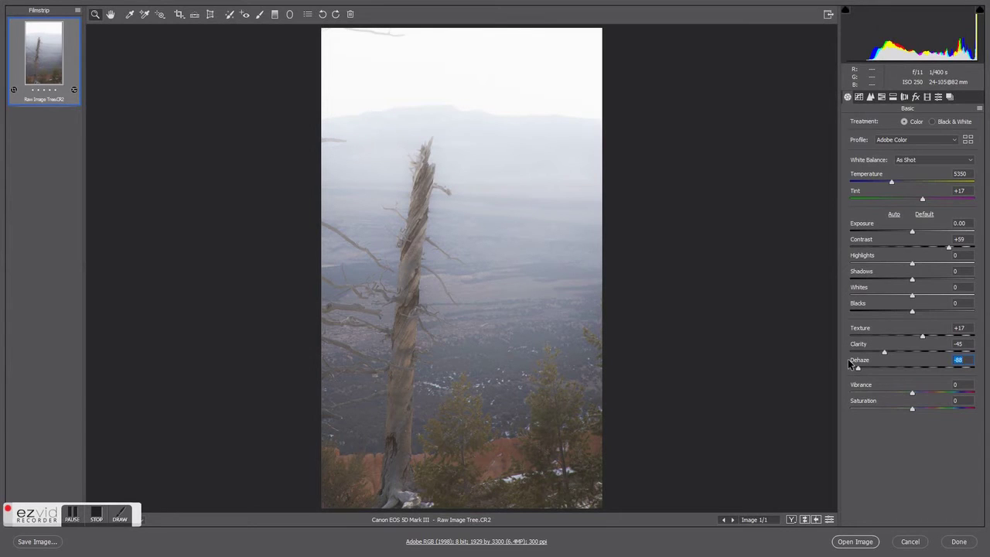
Set the sharpening Masking of the foggy image to 60.
click(870, 100)
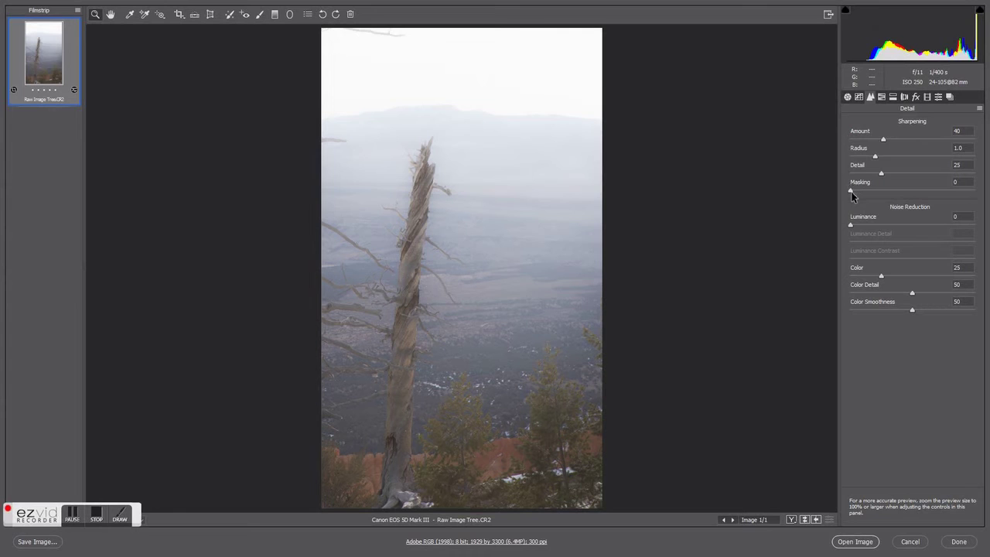
key(alt)
drag(852, 192, 924, 192)
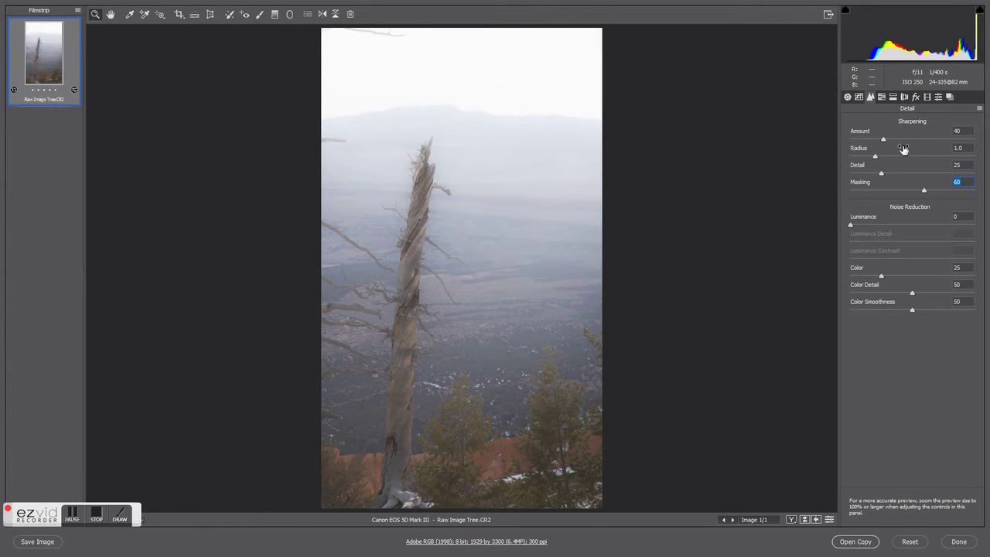
Set the sharpening Amount to 112 while checking the broken trunk at 100% magnification.
right_click(425, 202)
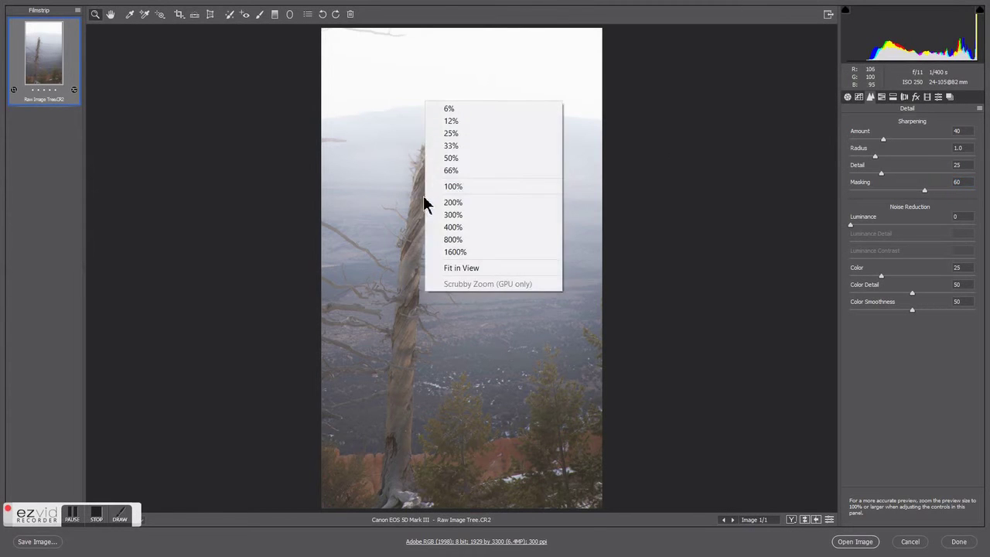
click(457, 186)
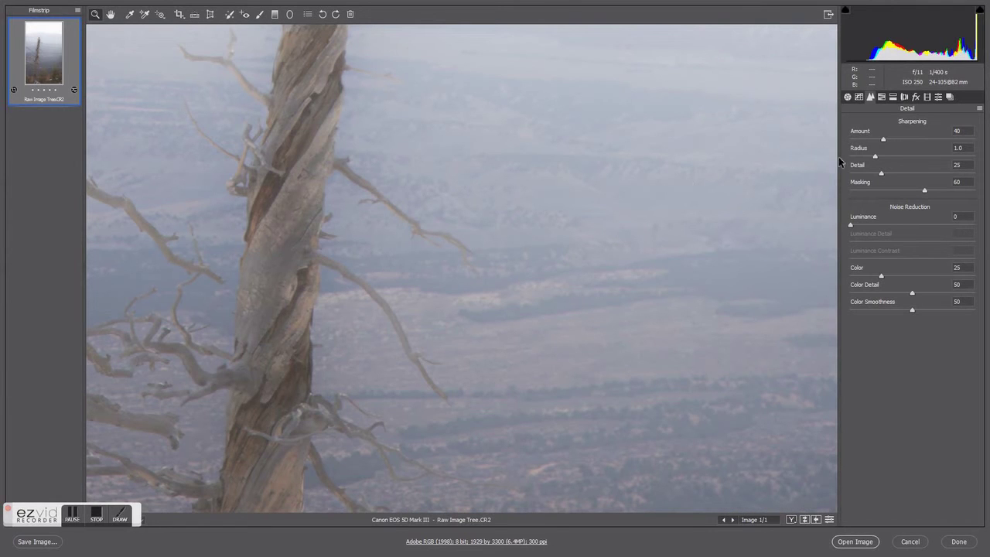
key(alt)
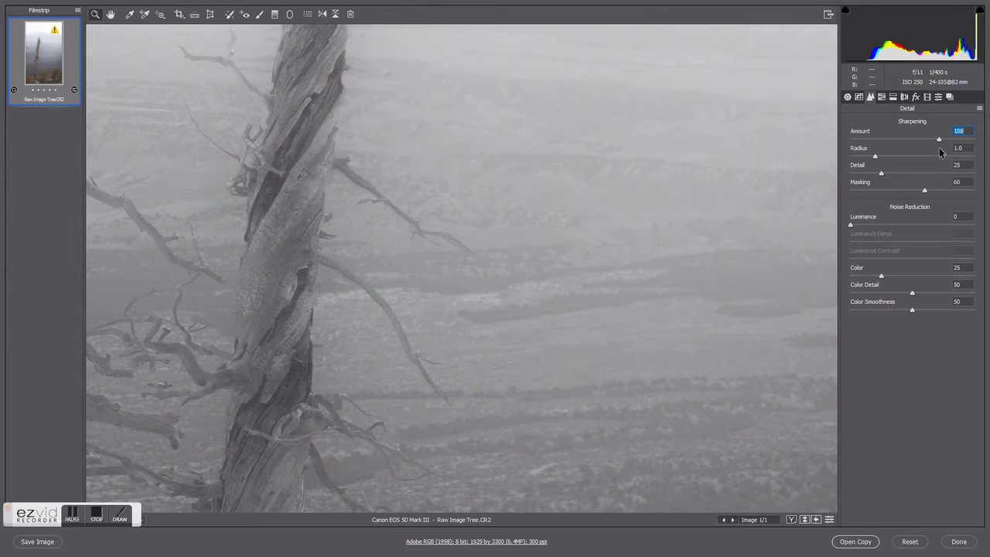
drag(943, 148, 942, 148)
key(alt)
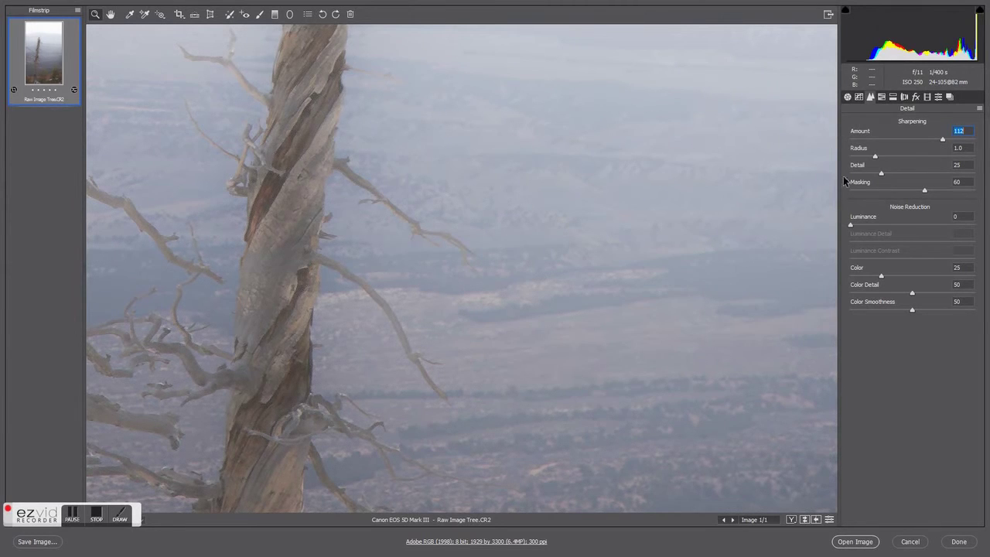
click(97, 517)
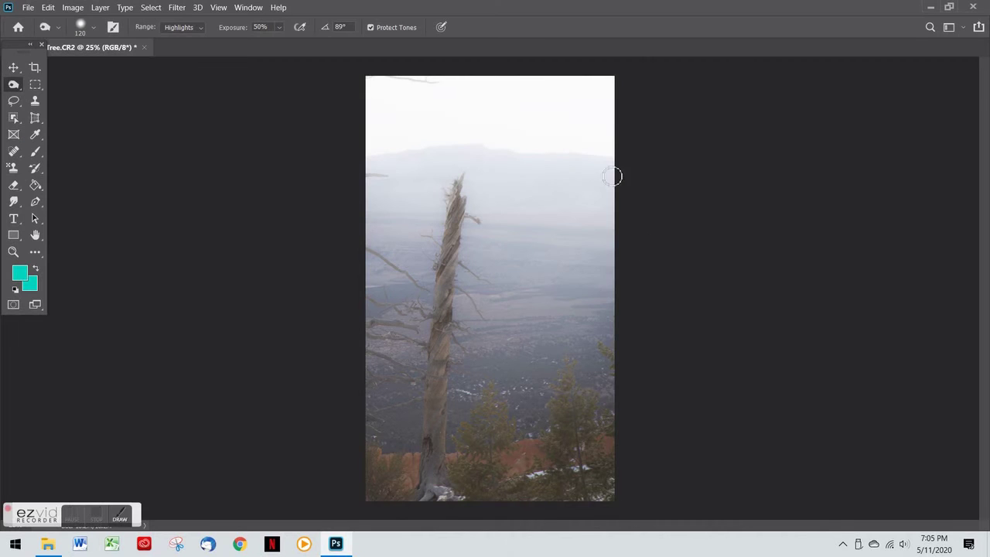
Clone clean sky over the stray branch at the photo's upper edge using an 89 px Clone Stamp with 17% hardness.
click(35, 101)
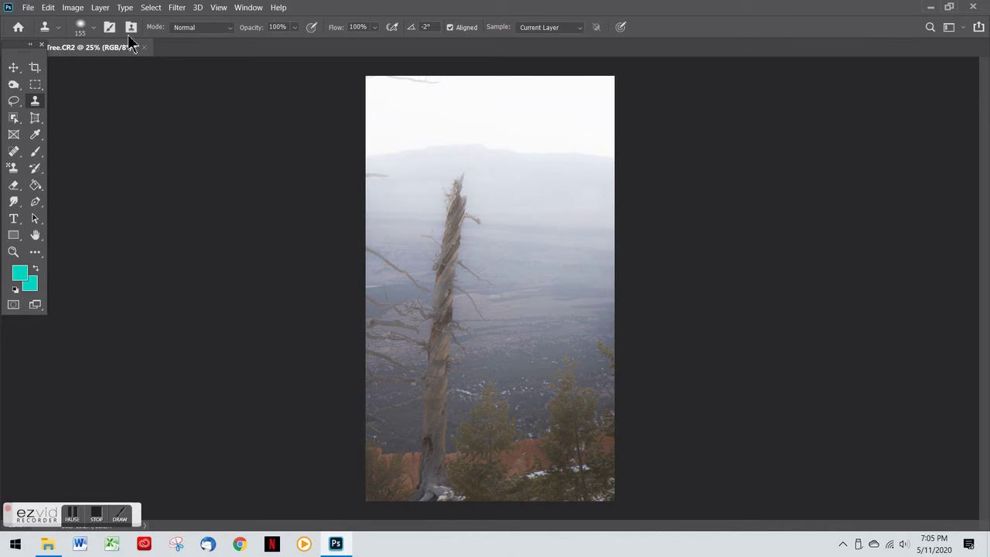
click(94, 28)
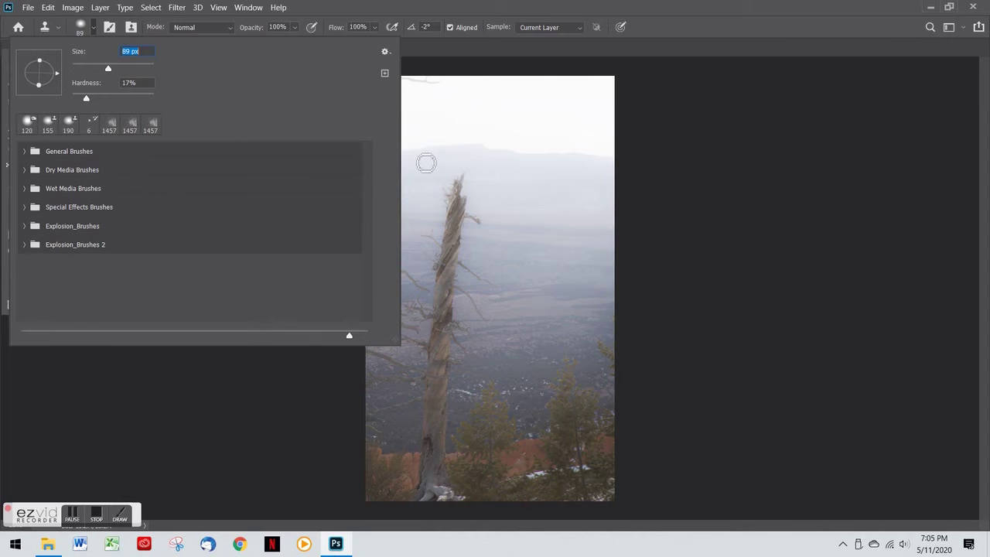
click(325, 369)
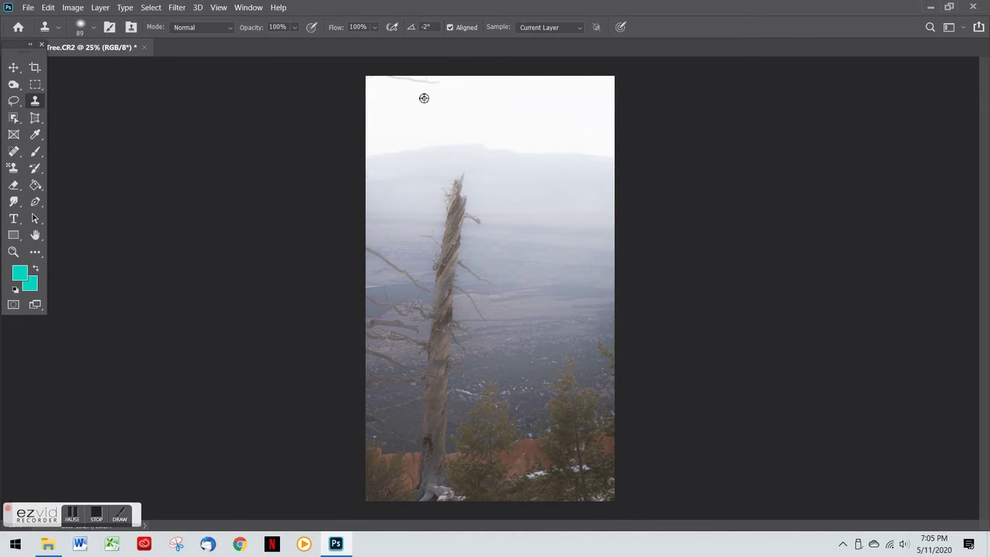
drag(442, 90, 402, 85)
click(96, 520)
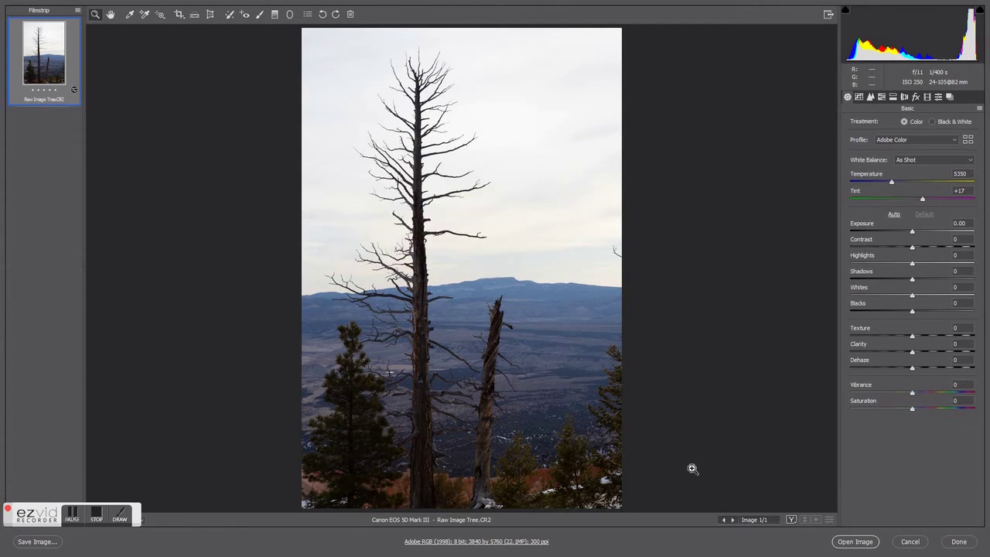
Crop the original color image to about 2047 by 2608 pixels around the broken trunk and evergreens, excluding the sky and tall tree.
click(179, 14)
drag(444, 287, 665, 535)
drag(534, 286, 534, 292)
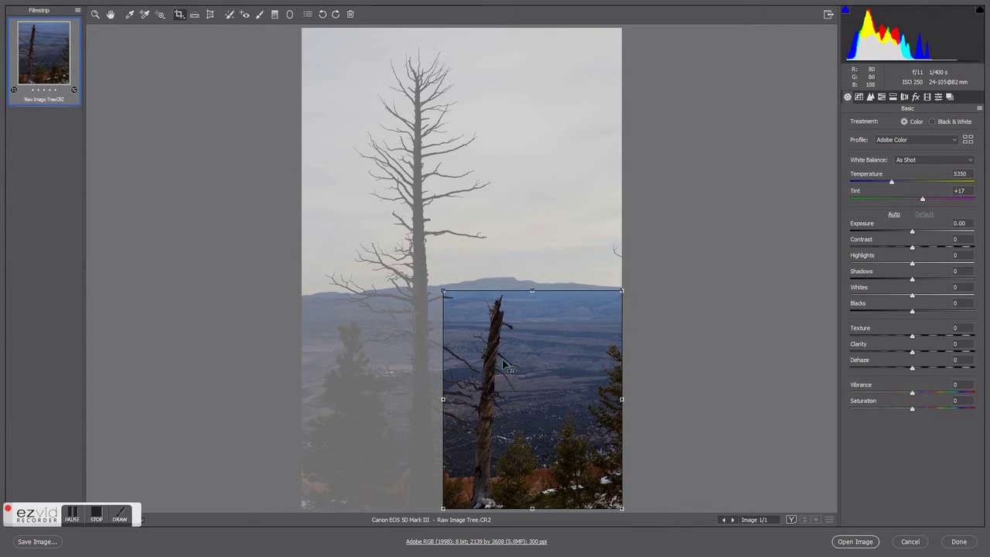
drag(446, 400, 455, 402)
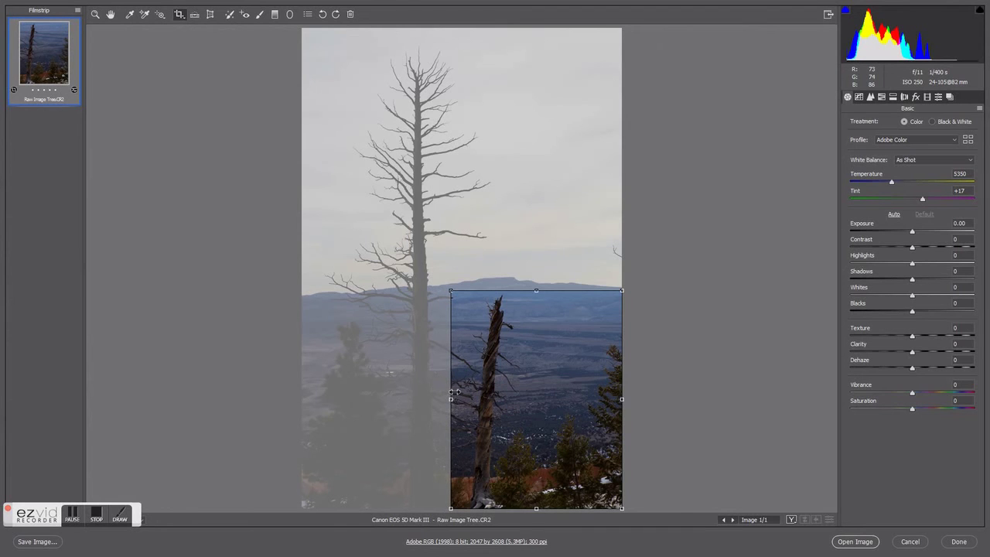
key(Return)
Set Dehaze to +21 and Texture to +23 on the cropped color image.
right_click(499, 288)
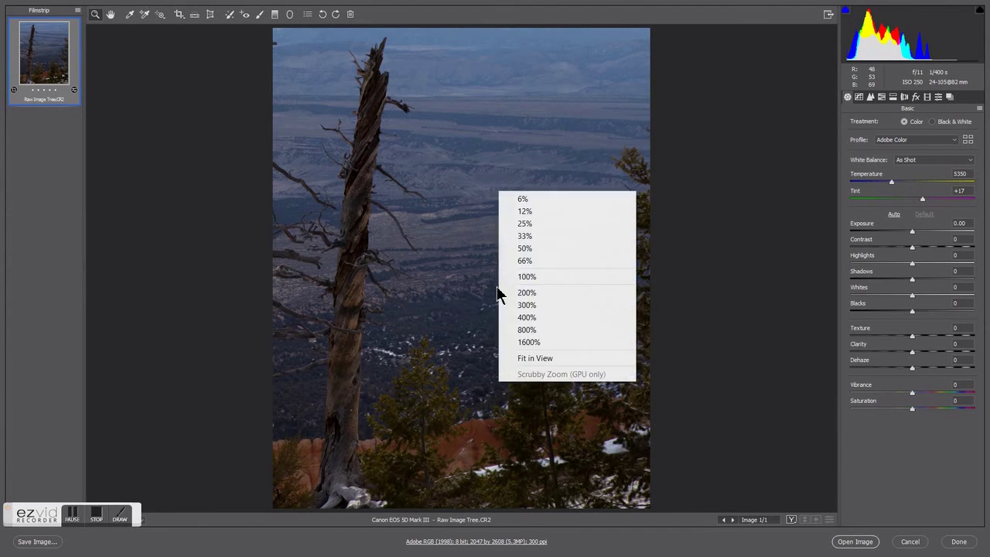
click(538, 362)
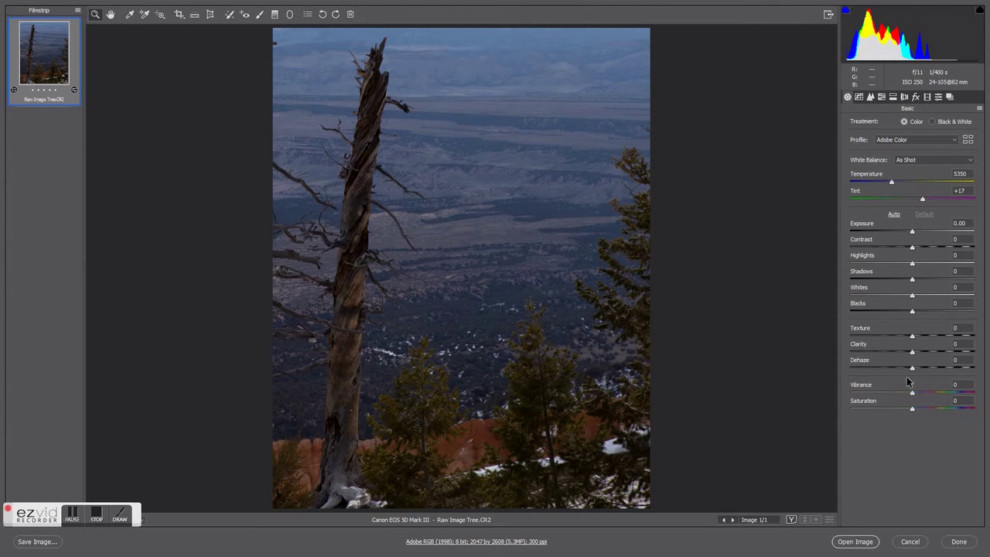
drag(912, 367, 926, 370)
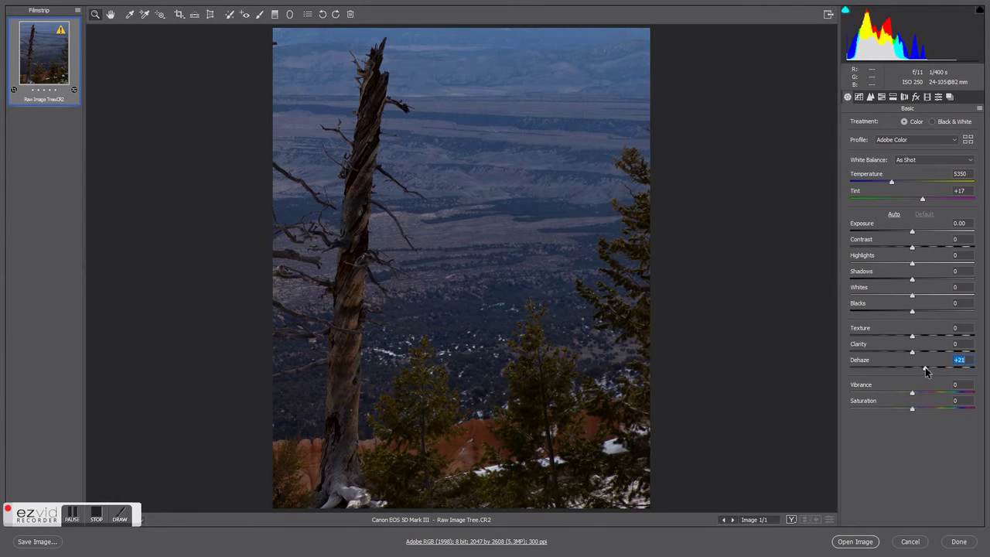
drag(913, 338, 927, 339)
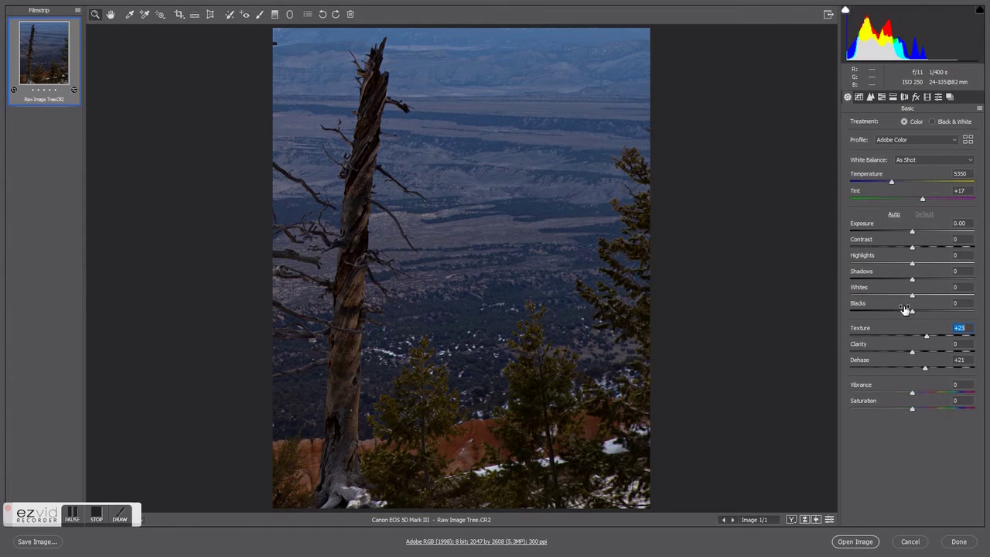
Set Shadows to +24 and Contrast to +5 on the cropped color image.
drag(914, 283, 926, 277)
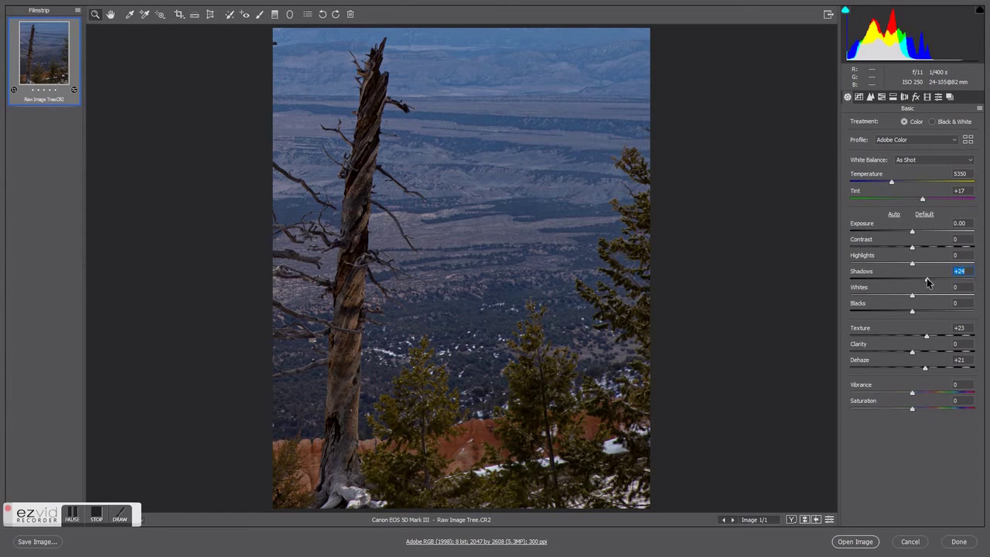
mouse_move(912, 247)
mouse_down()
mouse_move(937, 258)
mouse_move(915, 264)
mouse_up()
drag(914, 261, 917, 261)
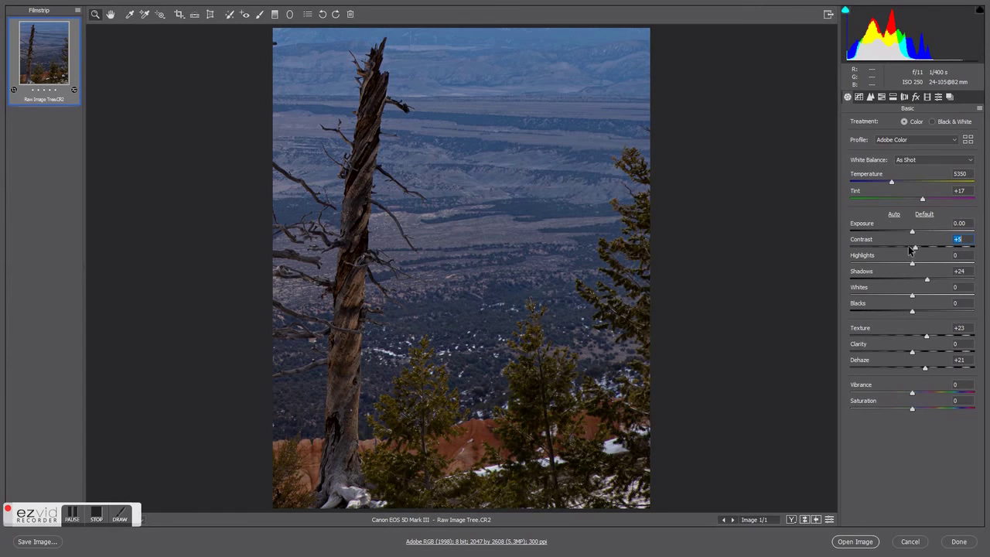
Set the sharpening Masking to 75 on the cropped color image, previewing the mask while adjusting it.
click(870, 97)
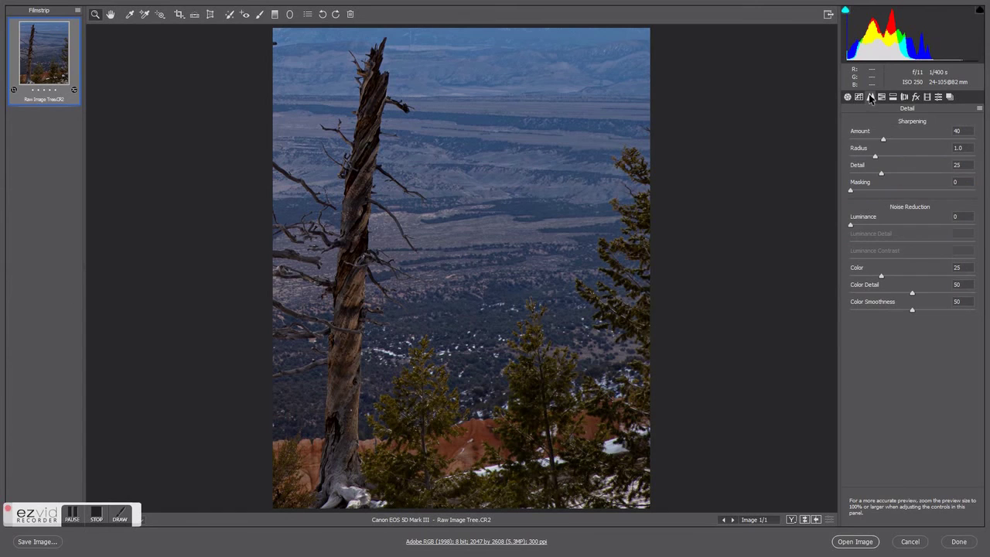
alt+click(848, 188)
drag(858, 190, 941, 190)
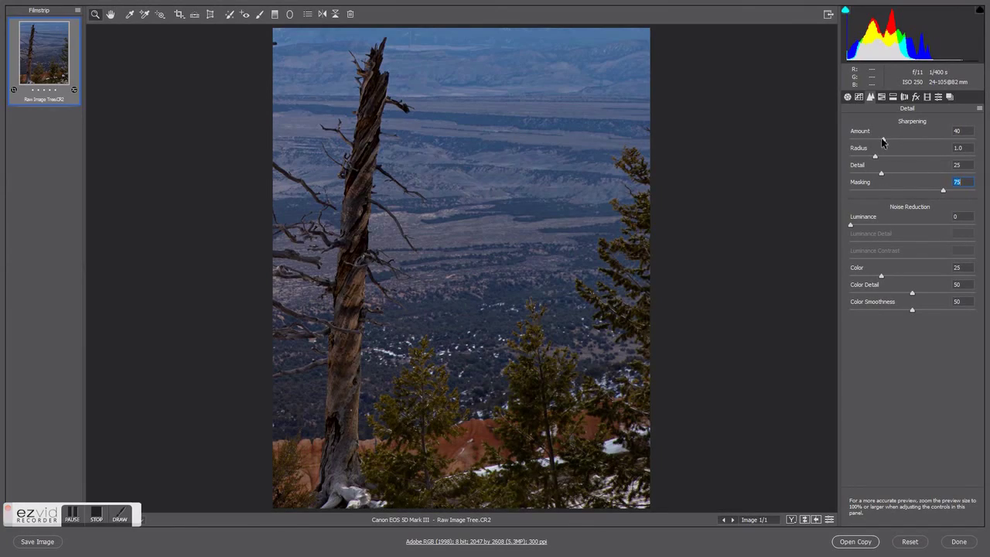
Raise the sharpening Amount to 98 on the cropped color image while checking trunk and branch detail up close.
right_click(378, 191)
click(386, 184)
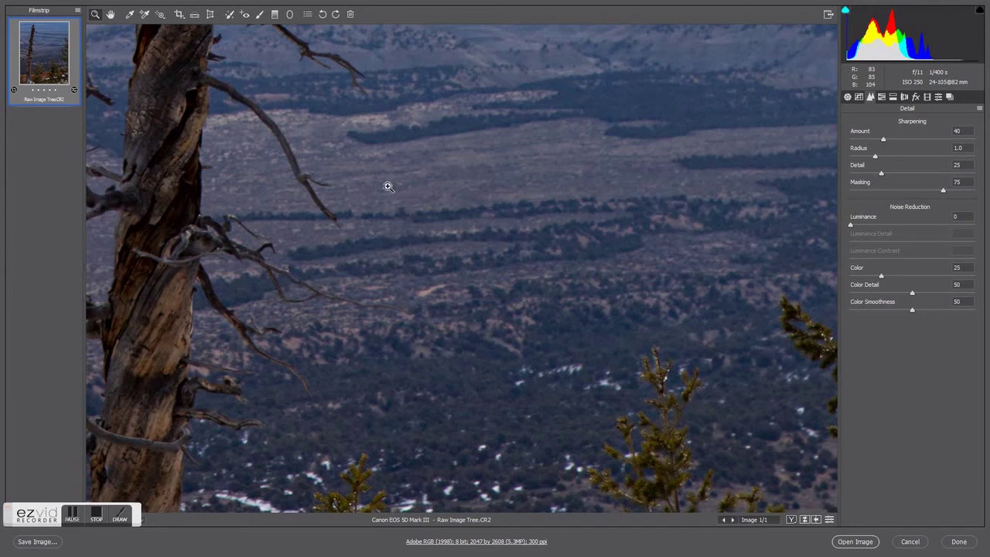
key(alt)
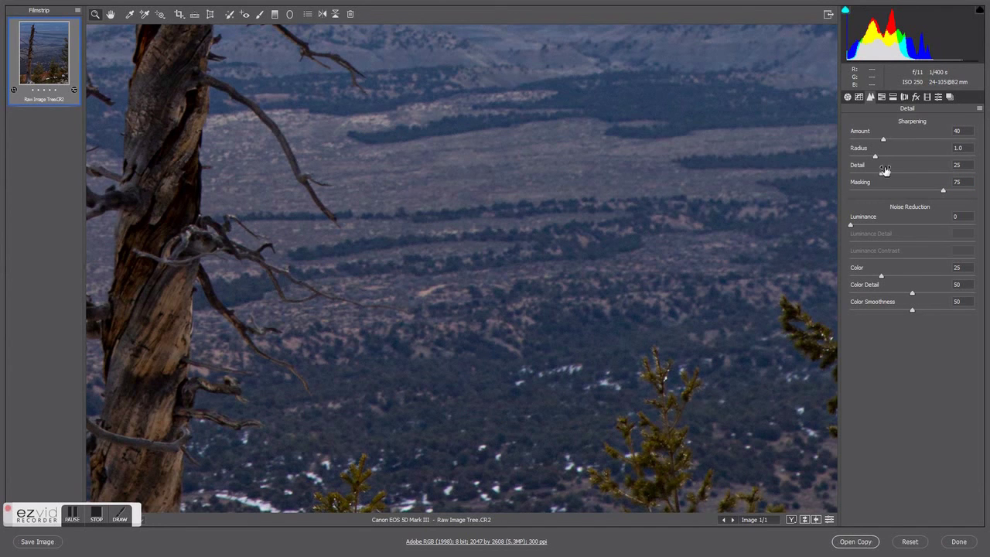
drag(884, 144, 932, 153)
key(alt)
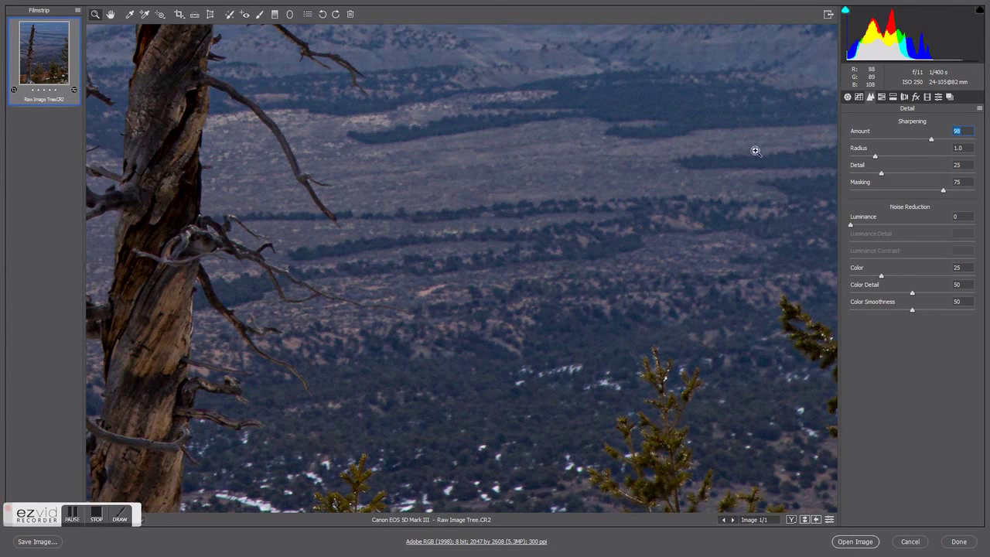
Fit the whole sharpened image in view and open it in Photoshop.
right_click(592, 161)
click(623, 230)
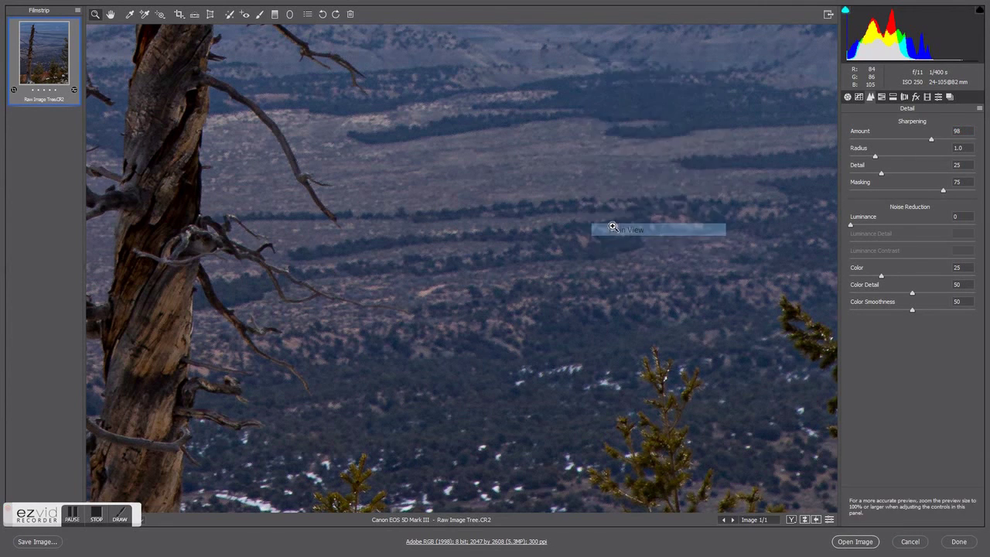
key(Return)
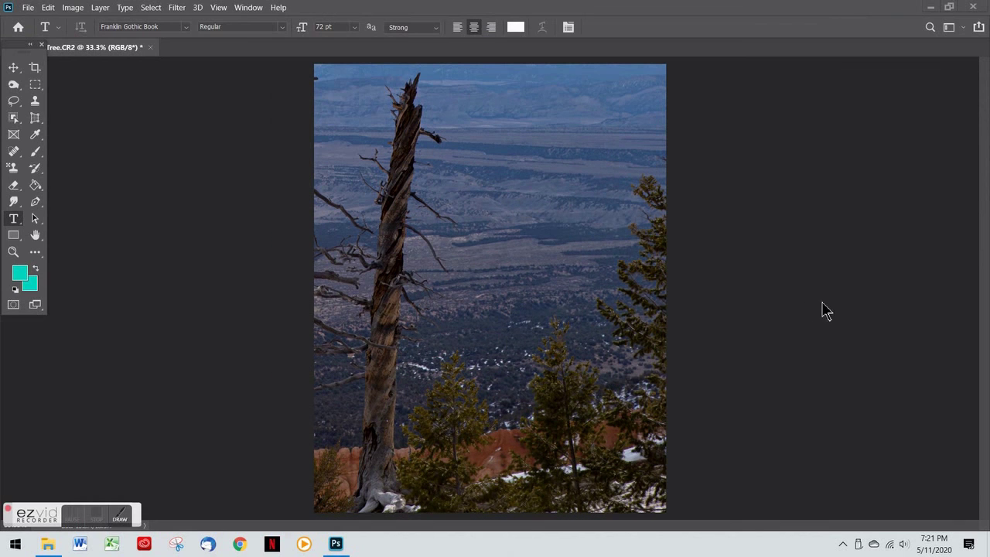
Apply Auto Tone and Auto Color to the cropped tree image.
click(71, 9)
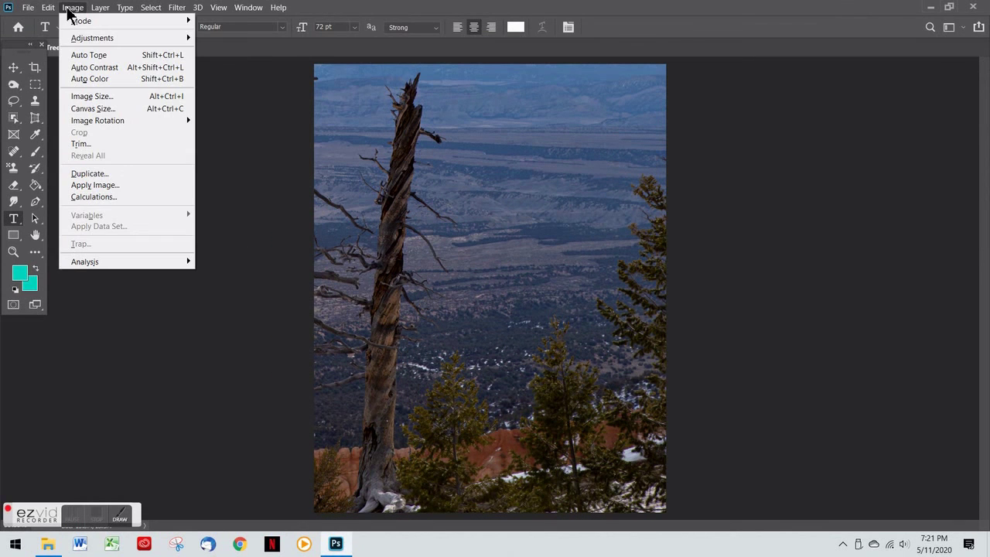
click(87, 54)
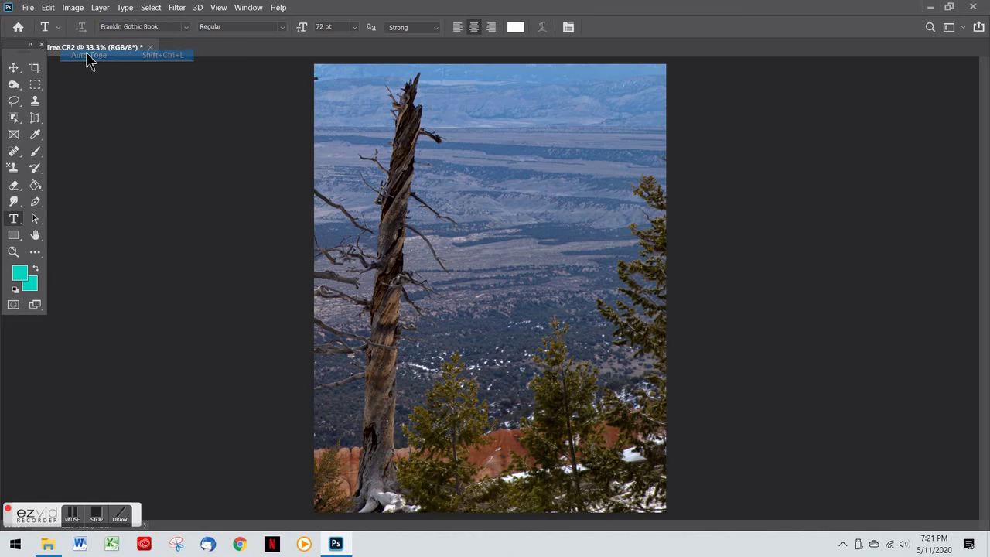
click(75, 9)
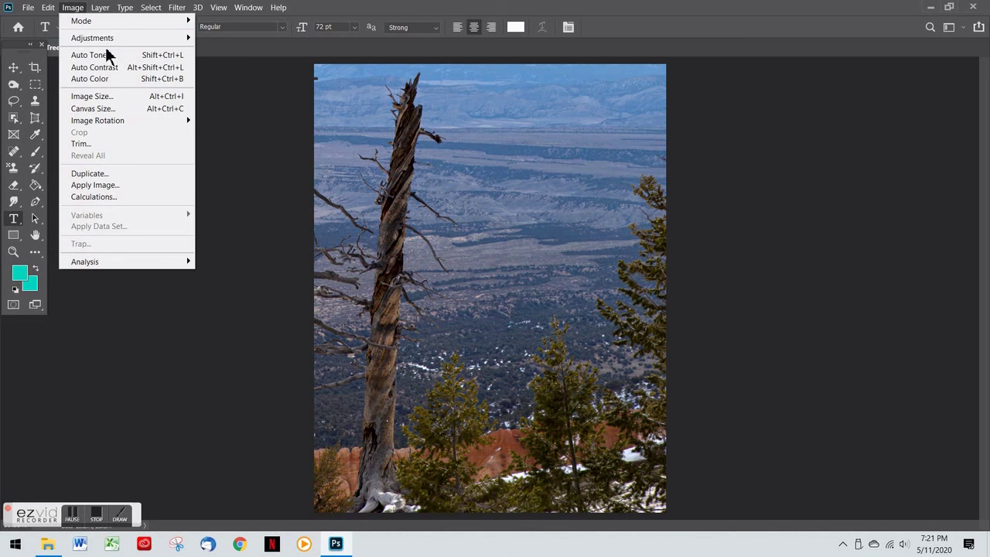
click(100, 80)
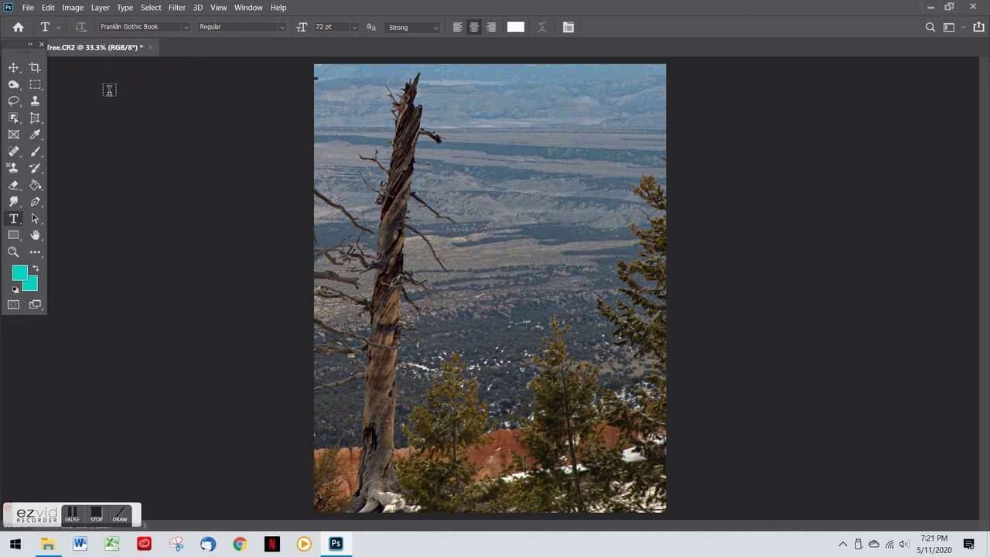